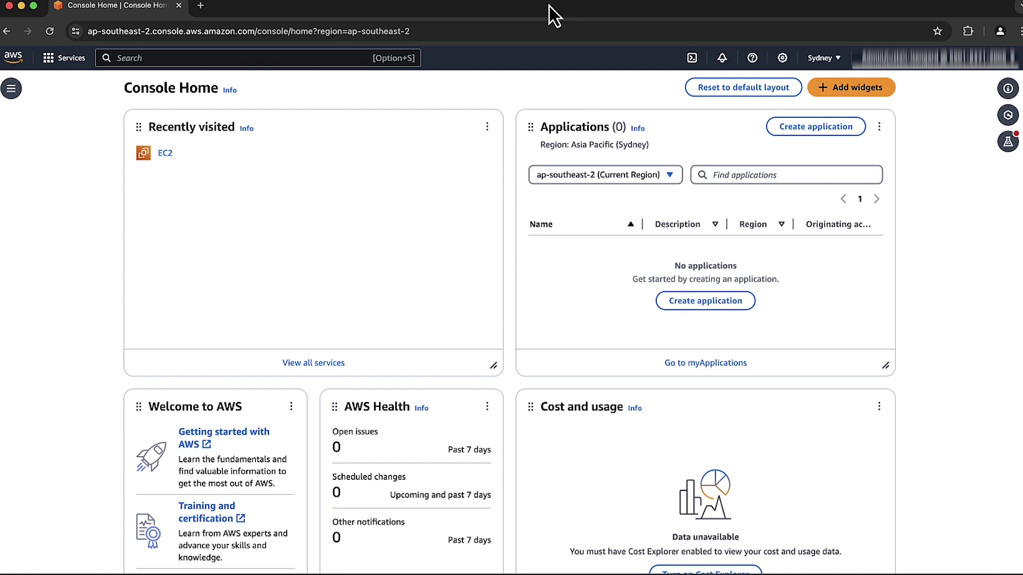
- Open the EC2 Instances list and select the AL2023 instance to view its details
{"action": "left_click", "coordinate": [188, 58]}
{"action": "type", "text": "ec2"}
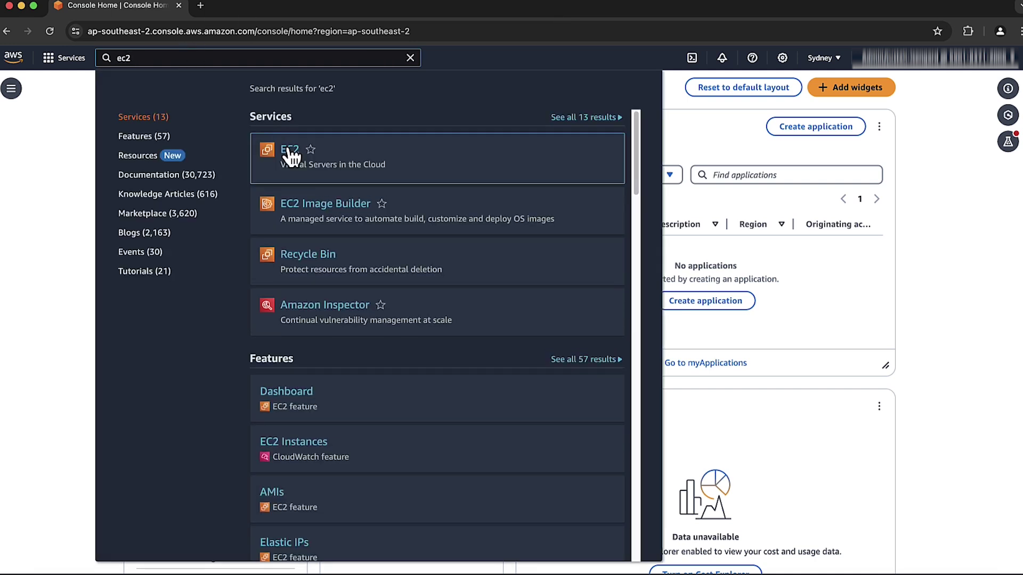
{"action": "left_click", "coordinate": [289, 156]}
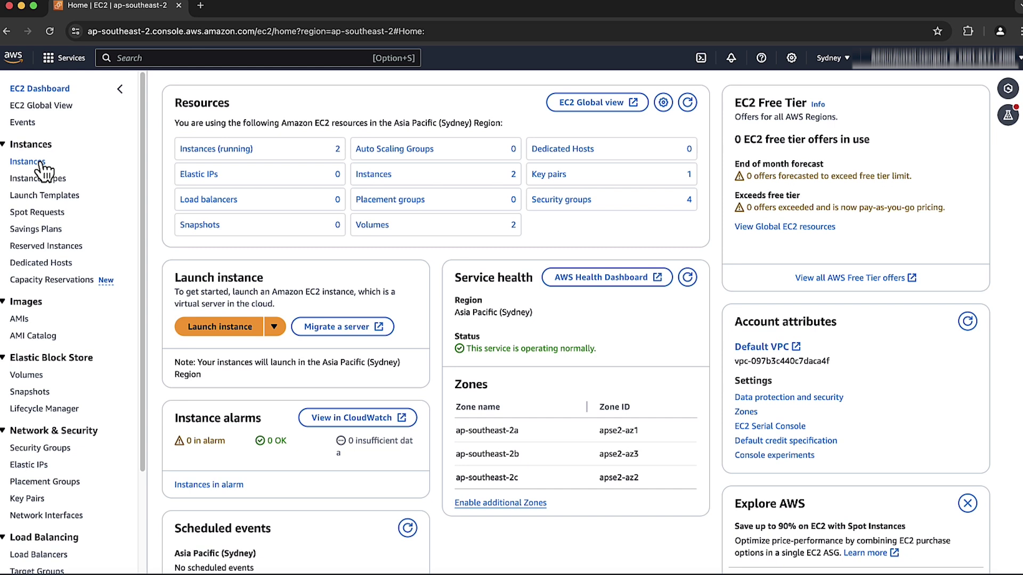
{"action": "left_click", "coordinate": [28, 162]}
{"action": "left_click", "coordinate": [175, 176]}
{"action": "scroll", "coordinate": [264, 470], "scroll_direction": "down", "scroll_amount": 2}
{"action": "scroll", "coordinate": [264, 470], "scroll_direction": "down", "scroll_amount": 2}
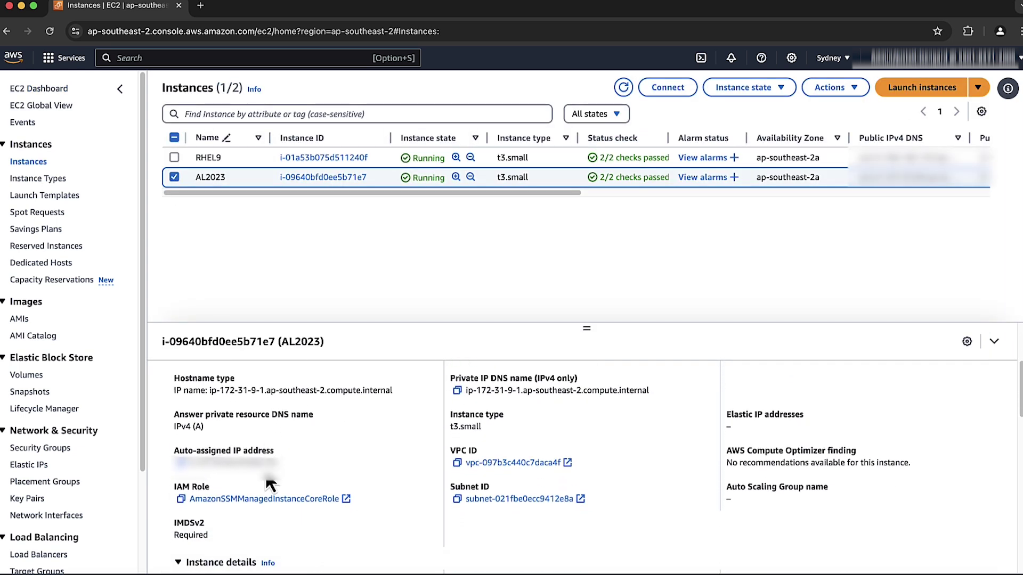
{"action": "scroll", "coordinate": [265, 470], "scroll_direction": "down", "scroll_amount": 2}
{"action": "scroll", "coordinate": [265, 470], "scroll_direction": "down", "scroll_amount": 2}
{"action": "scroll", "coordinate": [265, 469], "scroll_direction": "down", "scroll_amount": 1}
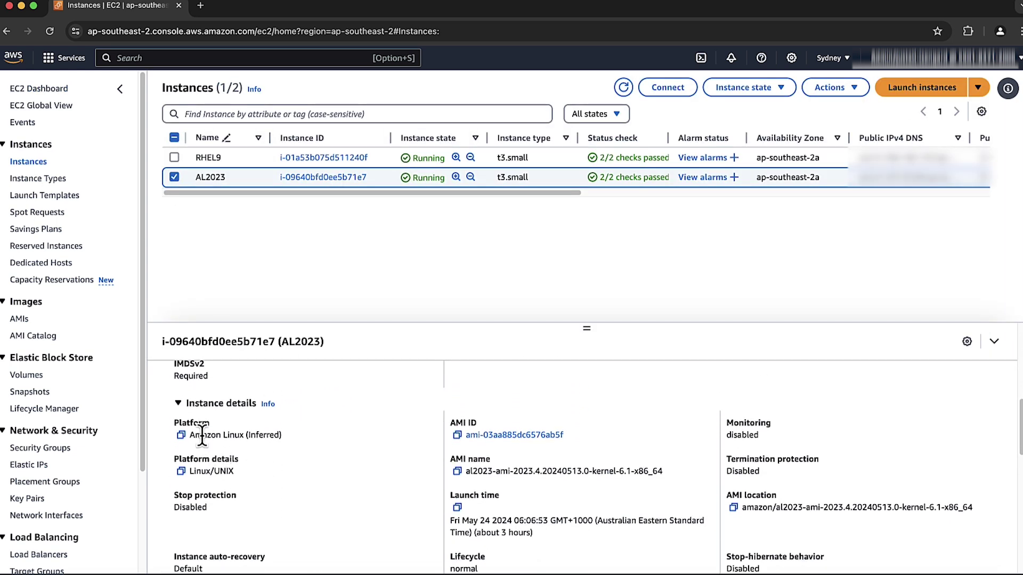
{"action": "left_click_drag", "start_coordinate": [198, 435], "coordinate": [281, 435]}
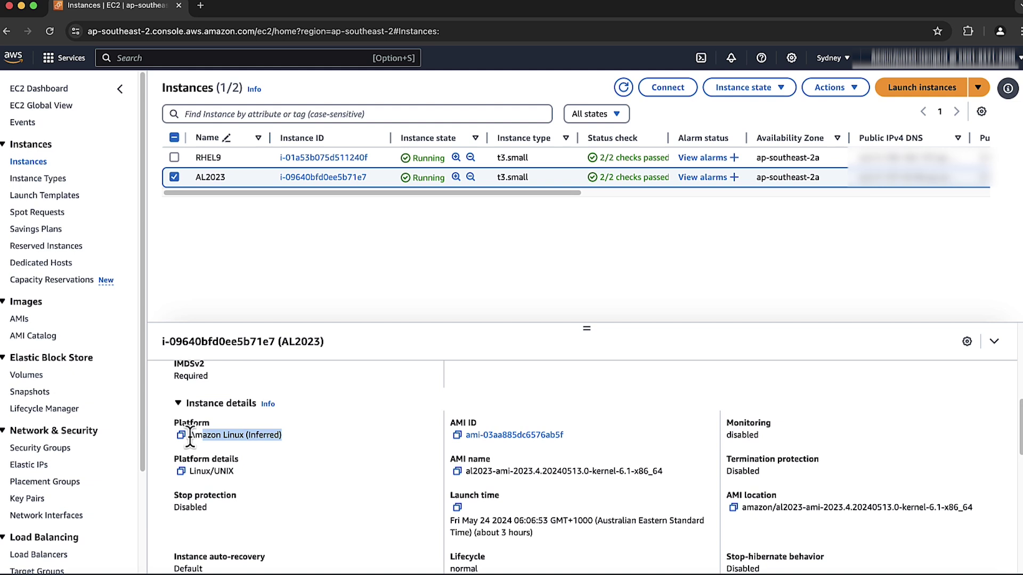
- Highlight AL2023's platform values, Amazon Linux (Inferred) and Linux/UNIX
{"action": "left_click_drag", "start_coordinate": [189, 435], "coordinate": [282, 436]}
{"action": "left_click_drag", "start_coordinate": [189, 472], "coordinate": [236, 471]}
{"action": "left_click", "coordinate": [294, 480]}
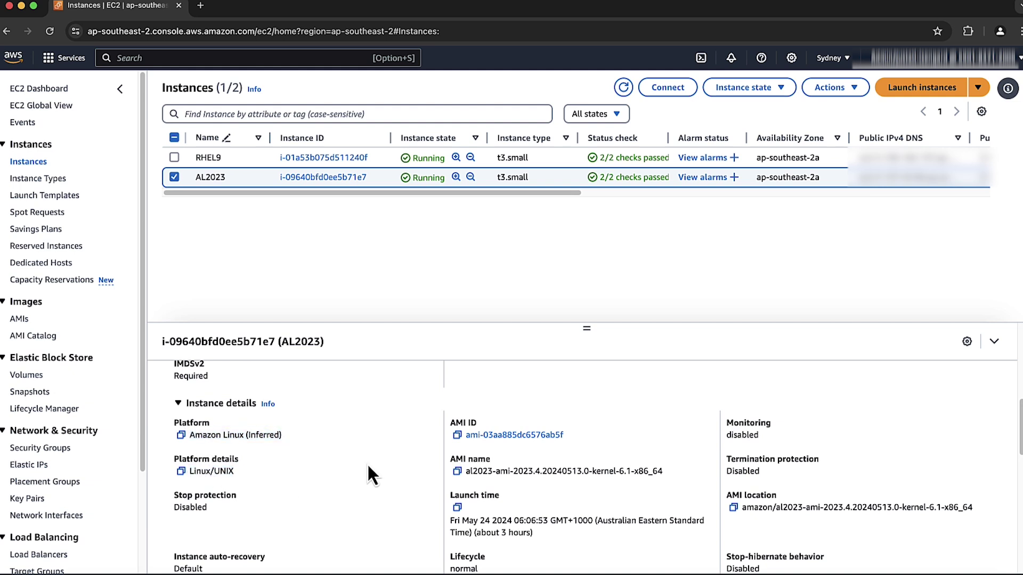
- Open AL2023's AMI in a new tab and highlight its Linux/UNIX platform details
{"action": "middle_click", "coordinate": [496, 438]}
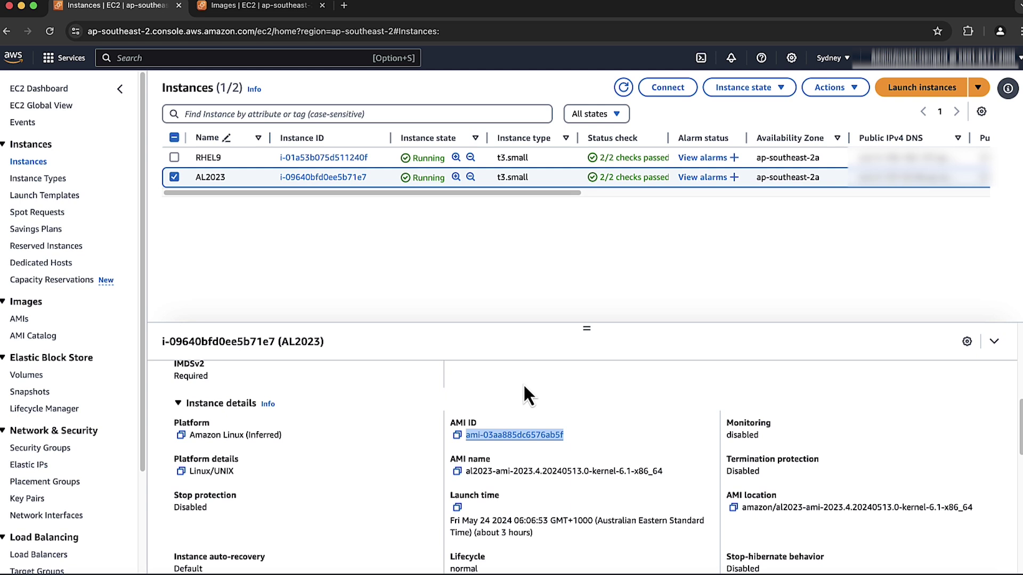
{"action": "left_click", "coordinate": [259, 6]}
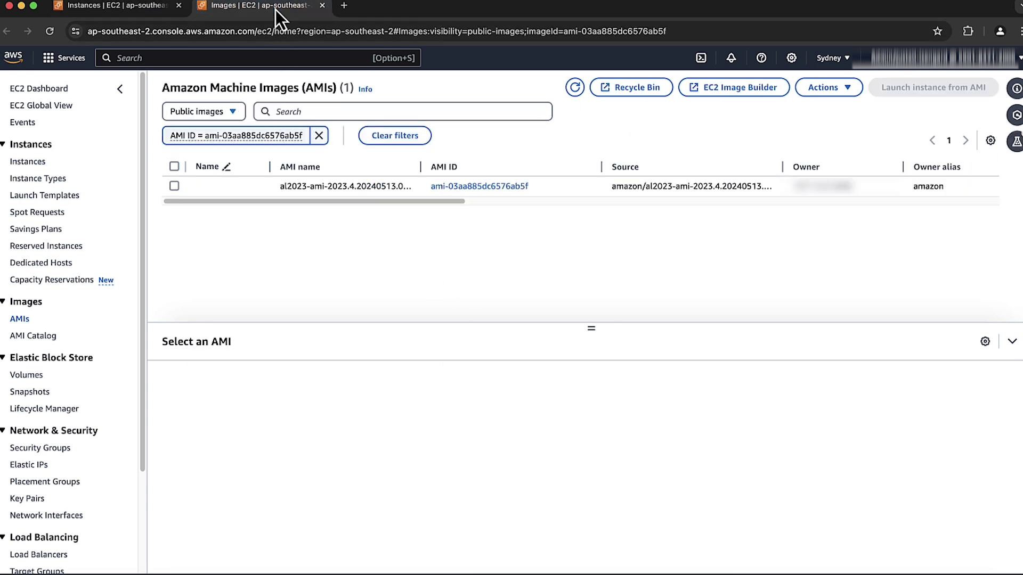
{"action": "left_click", "coordinate": [175, 185]}
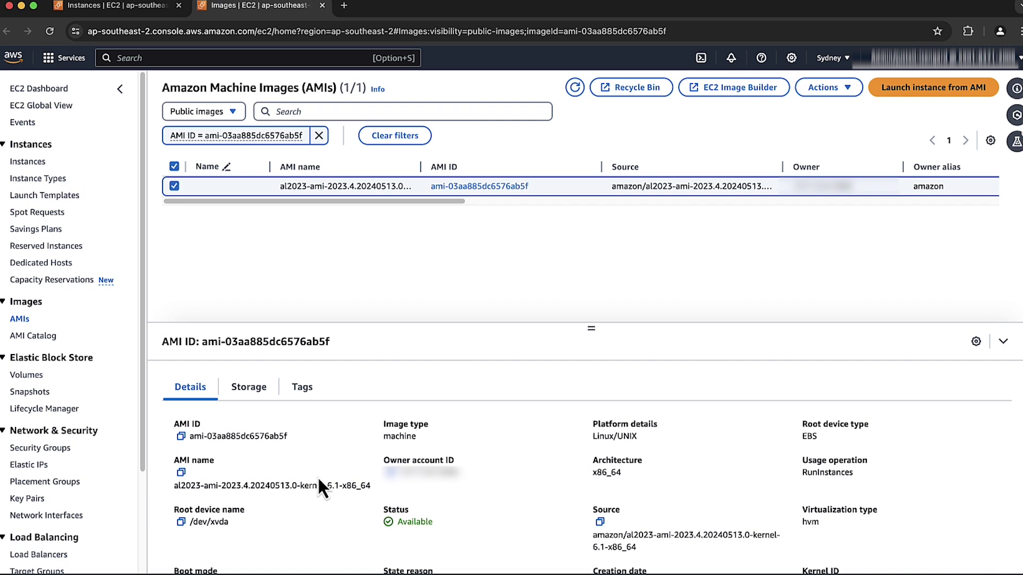
{"action": "left_click_drag", "start_coordinate": [593, 437], "coordinate": [635, 437]}
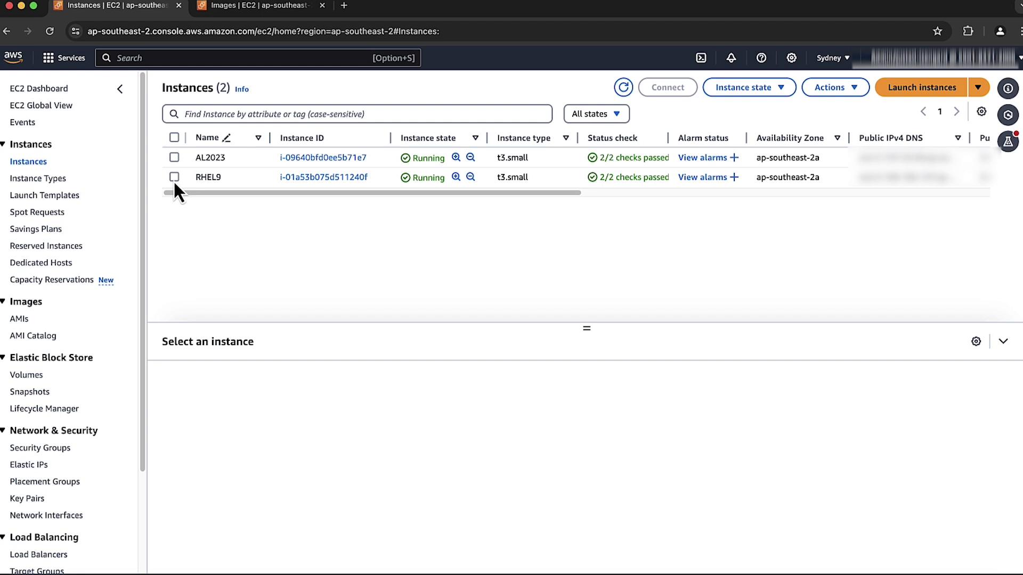
- View the RHEL9 instance's system log via Monitor and troubleshoot
{"action": "left_click", "coordinate": [174, 178]}
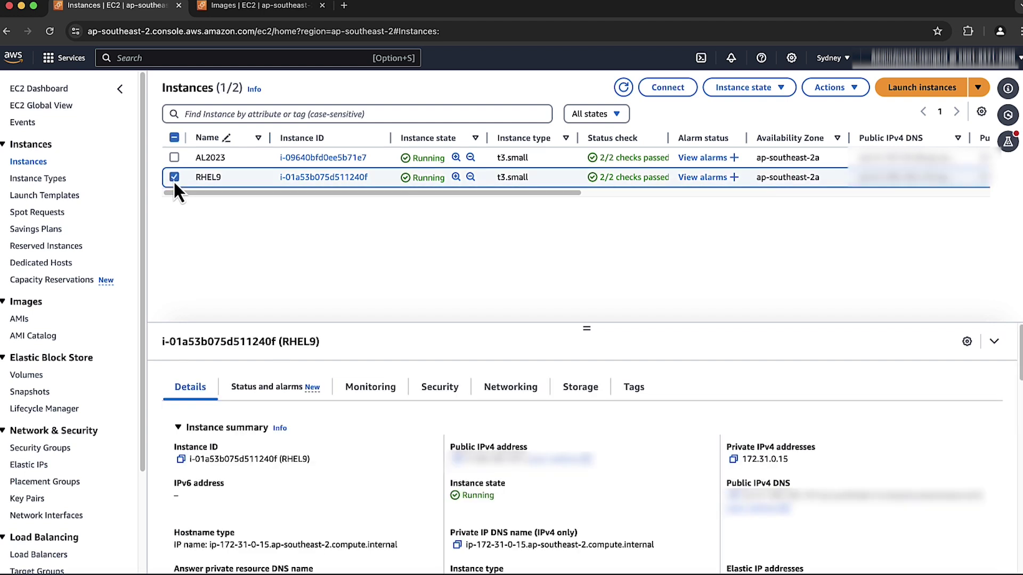
{"action": "left_click", "coordinate": [826, 90]}
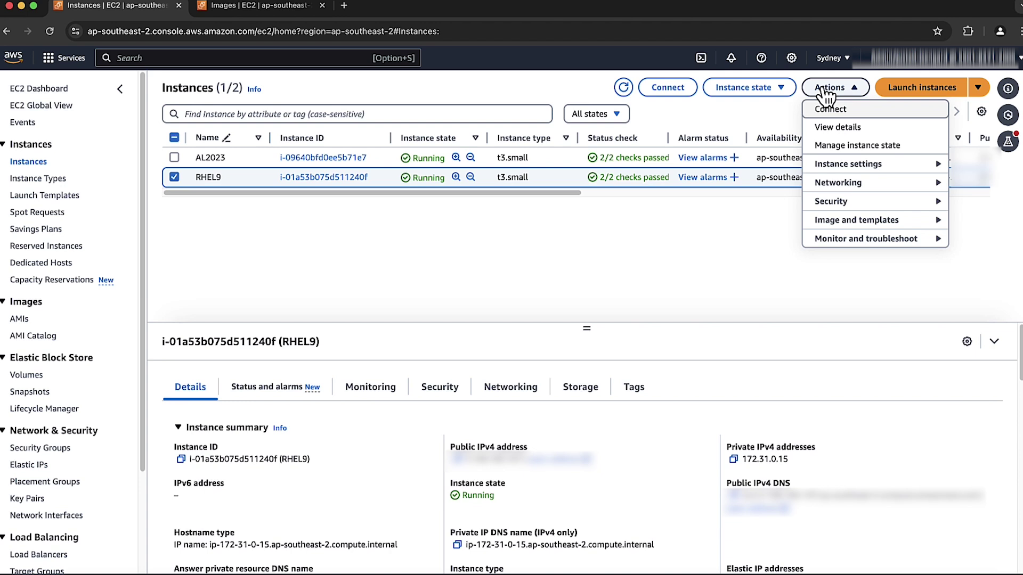
{"action": "left_click", "coordinate": [865, 238]}
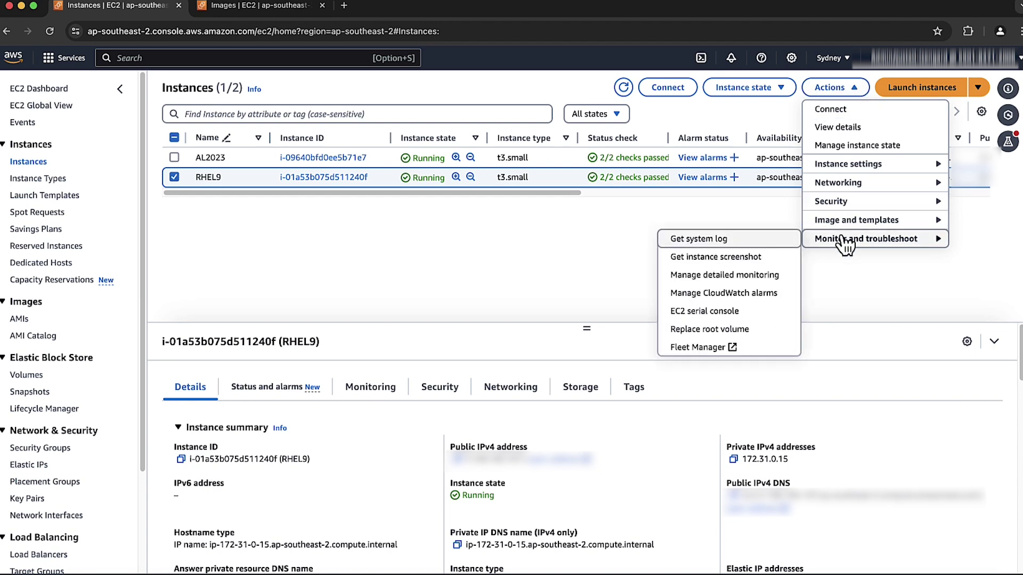
{"action": "left_click", "coordinate": [742, 241]}
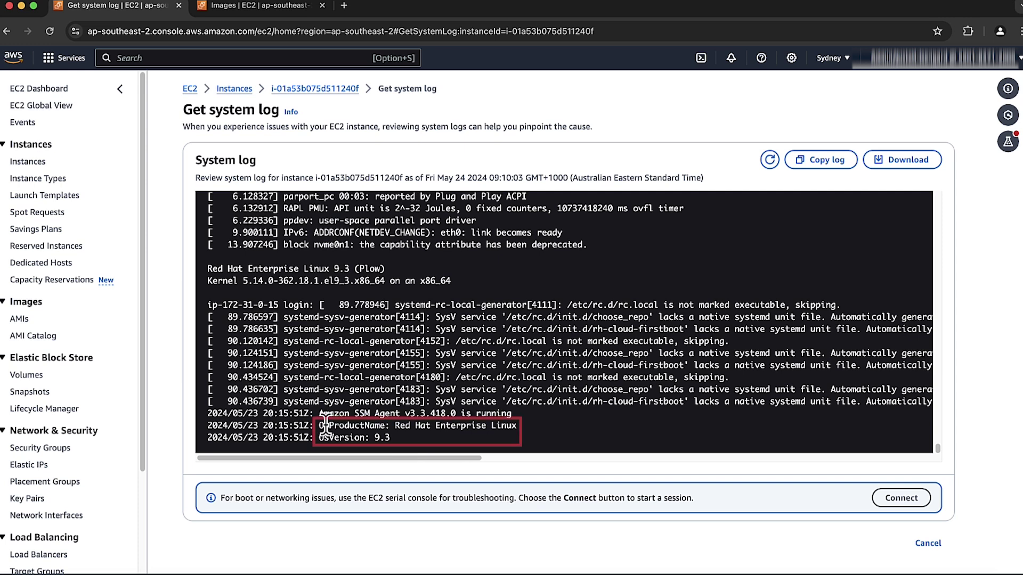
- Highlight the log's OsProductName and OsVersion lines (Red Hat Enterprise Linux 9.3), then return to Instances
{"action": "left_click_drag", "start_coordinate": [319, 425], "coordinate": [523, 432]}
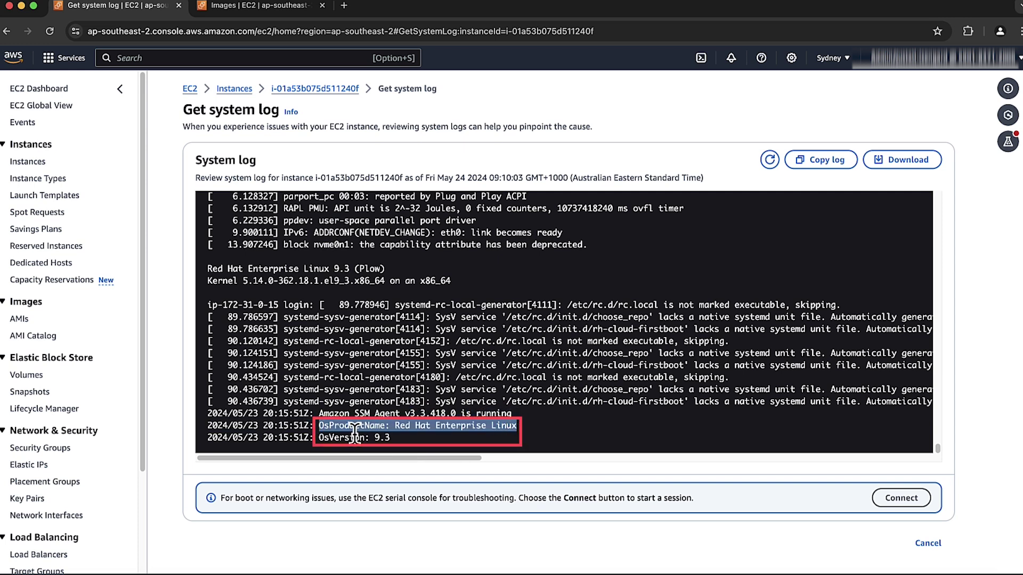
{"action": "left_click_drag", "start_coordinate": [319, 439], "coordinate": [389, 439]}
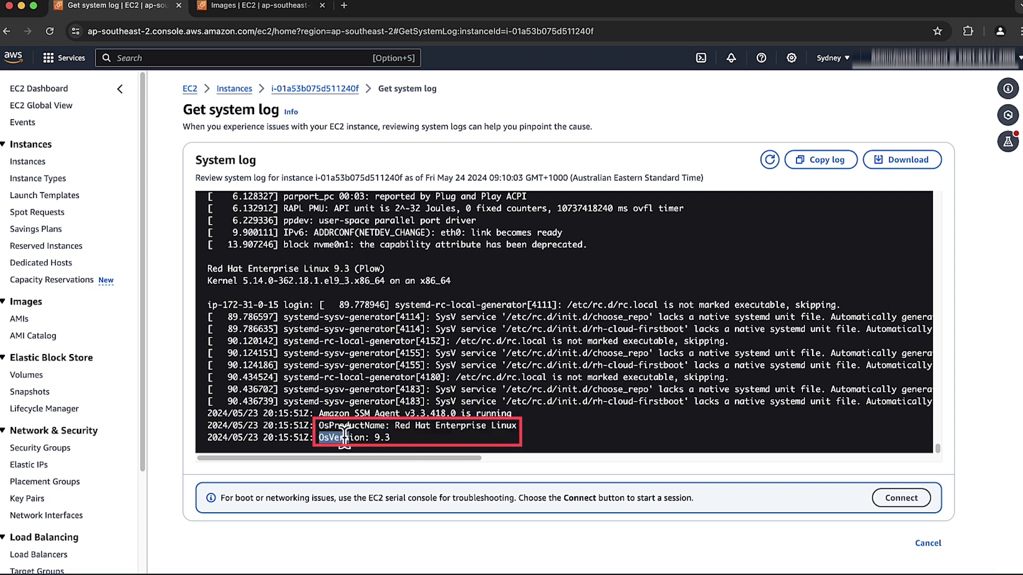
{"action": "left_click", "coordinate": [403, 447]}
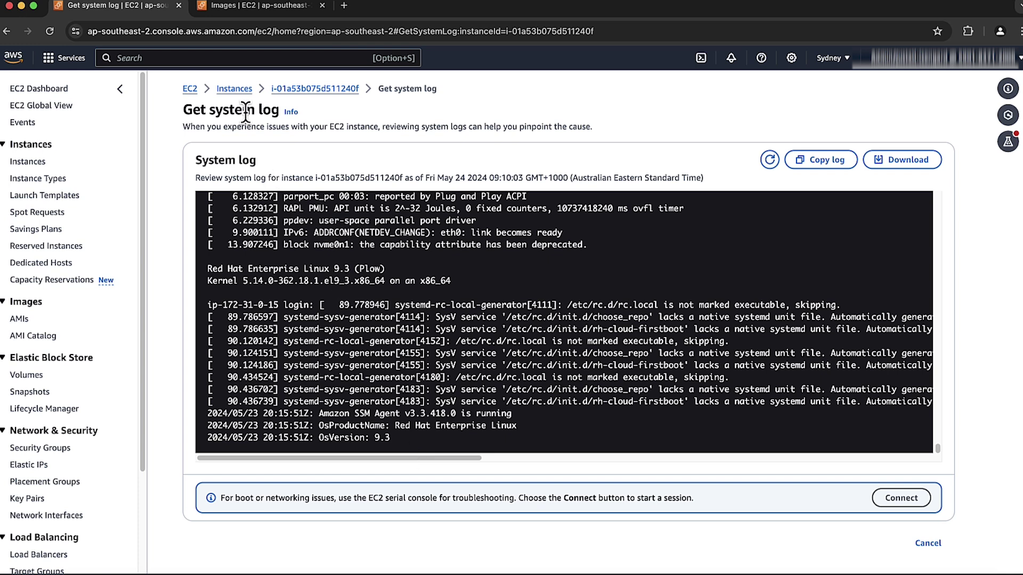
{"action": "left_click", "coordinate": [234, 88]}
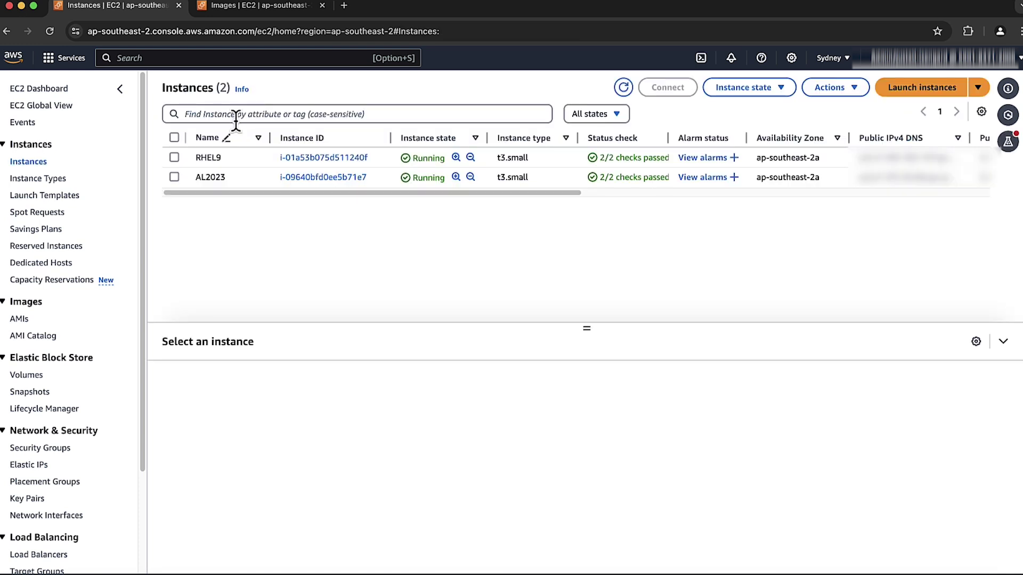
- Get the RHEL9 instance screenshot showing Red Hat Enterprise Linux 9.3 (Plow)
{"action": "left_click", "coordinate": [174, 157]}
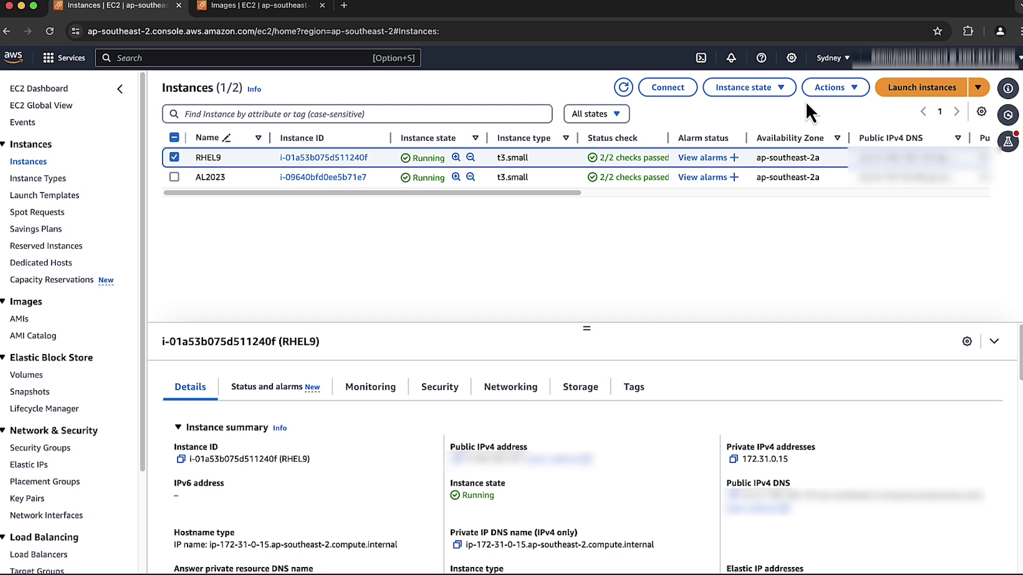
{"action": "left_click", "coordinate": [831, 89]}
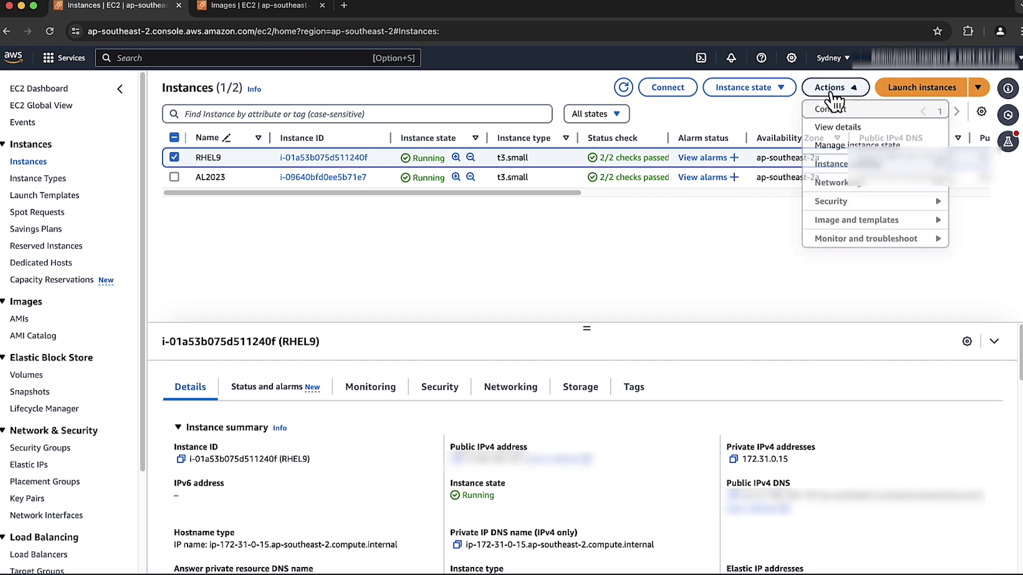
{"action": "left_click", "coordinate": [852, 240]}
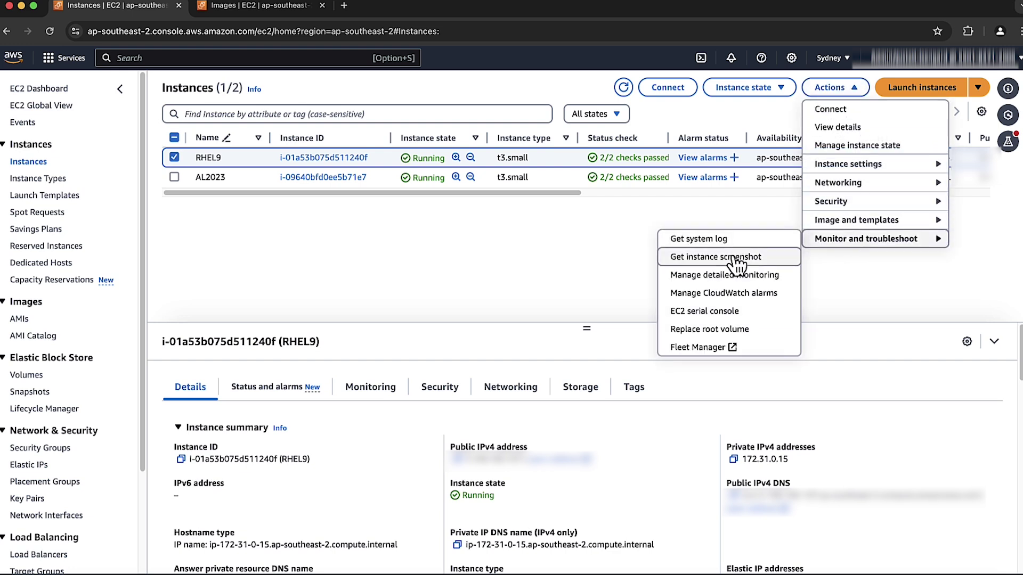
{"action": "left_click", "coordinate": [716, 257]}
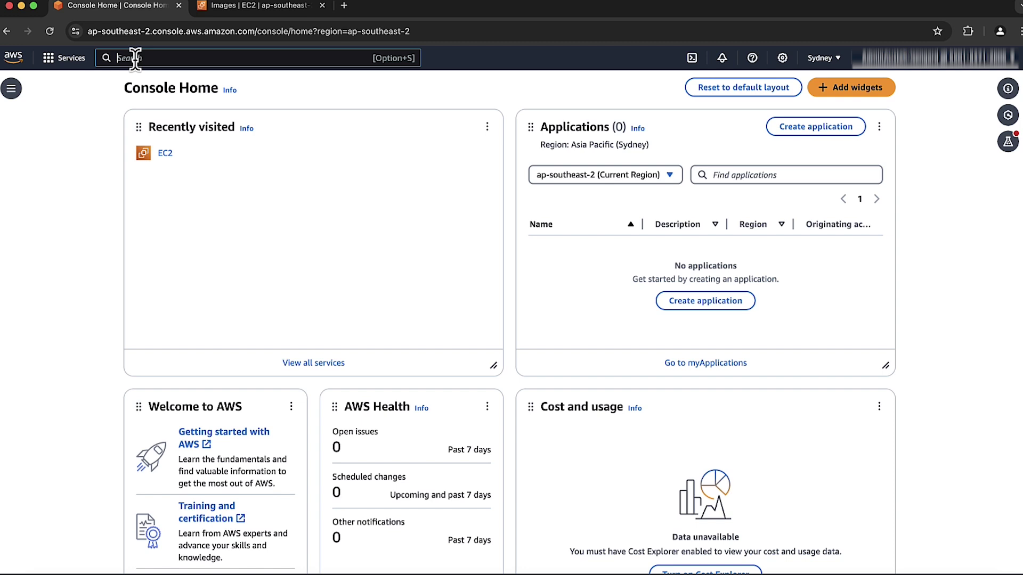
{"action": "type", "text": "syst"}
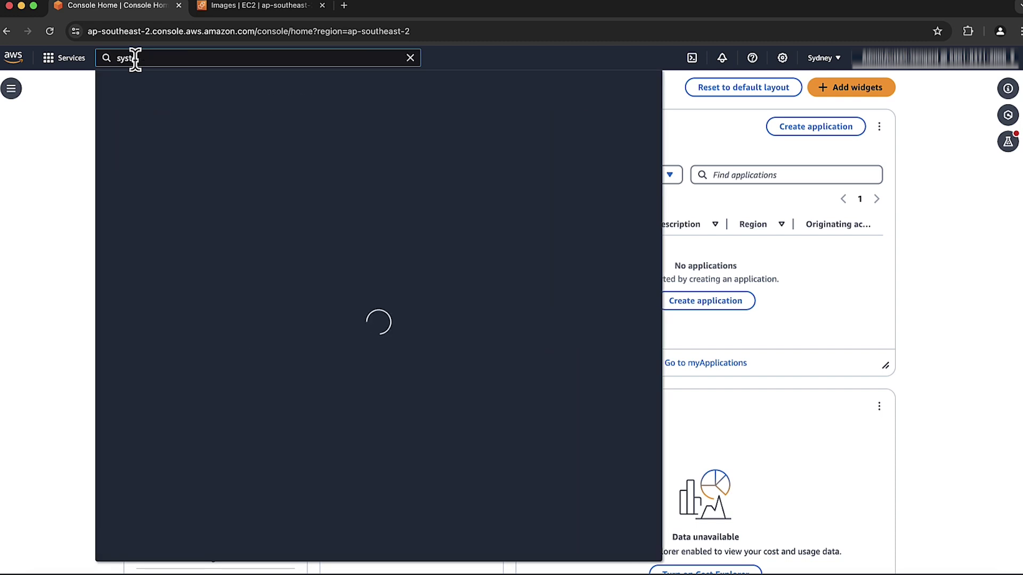
{"action": "type", "text": "ems"}
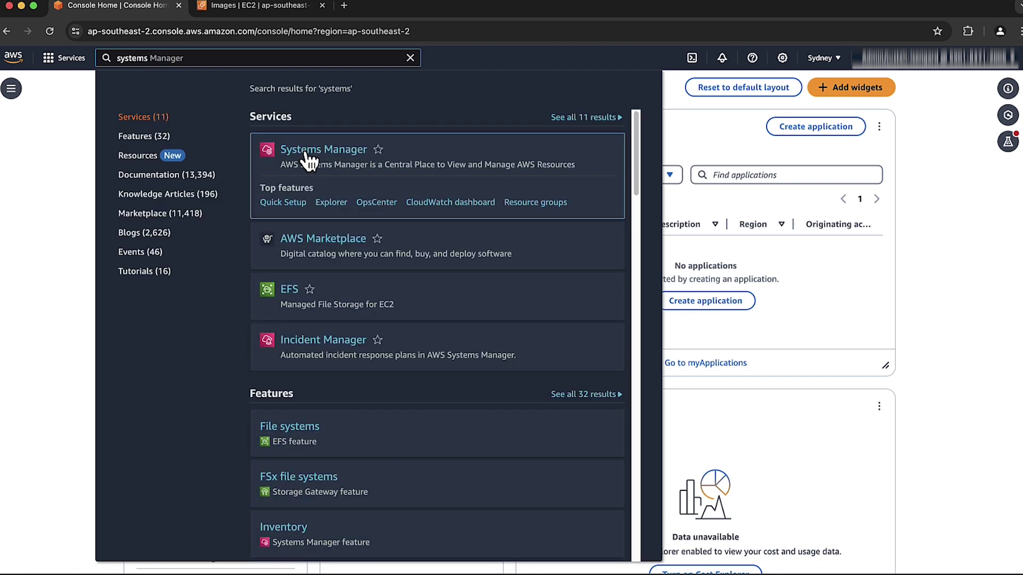
- Go to Systems Manager's Fleet Manager and select the AL2023 managed node
{"action": "left_click", "coordinate": [309, 150]}
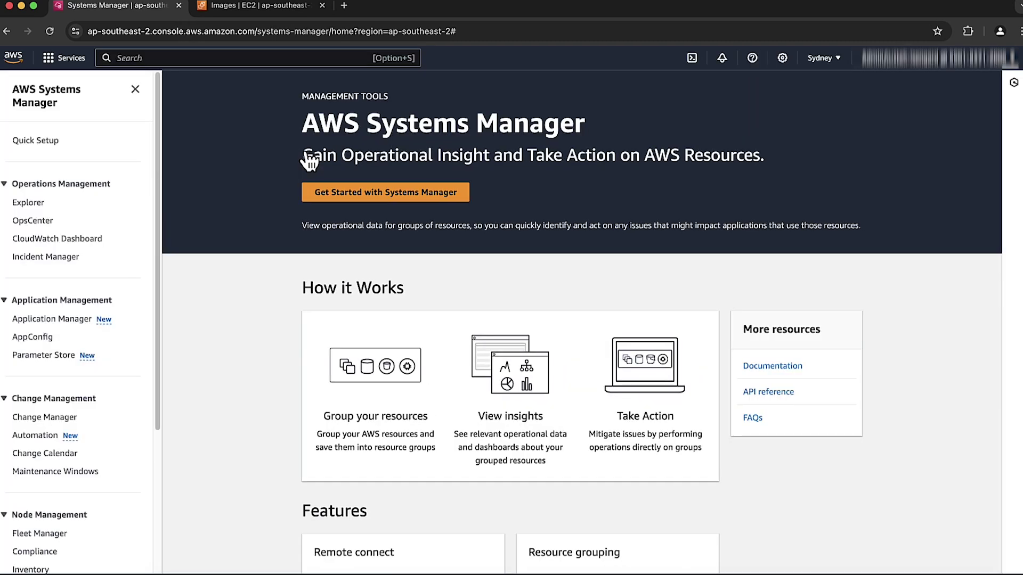
{"action": "left_click", "coordinate": [37, 534]}
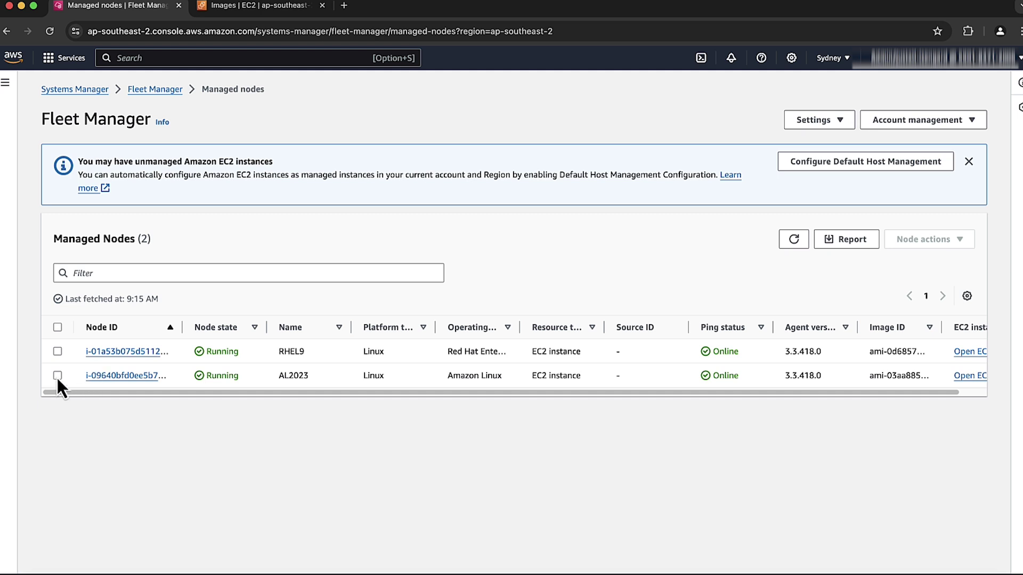
{"action": "left_click", "coordinate": [57, 376]}
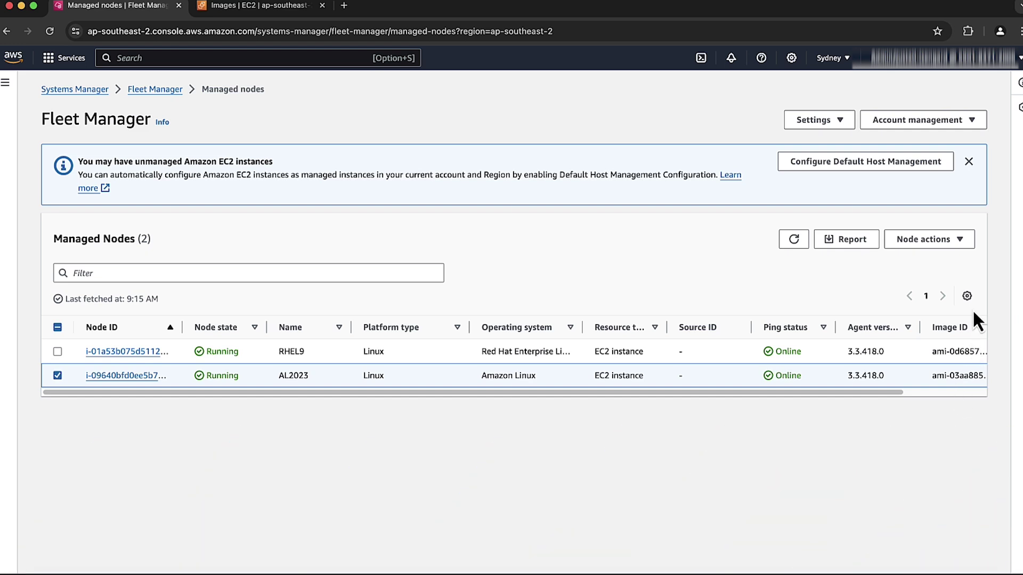
- Add the Platform version column to the managed nodes table
{"action": "left_click", "coordinate": [966, 296]}
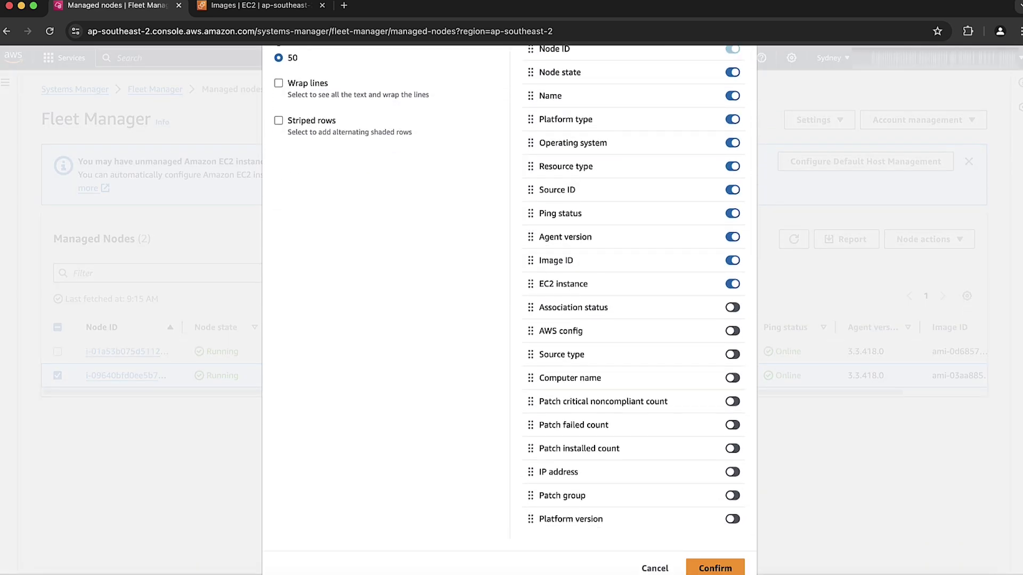
{"action": "left_click", "coordinate": [732, 520]}
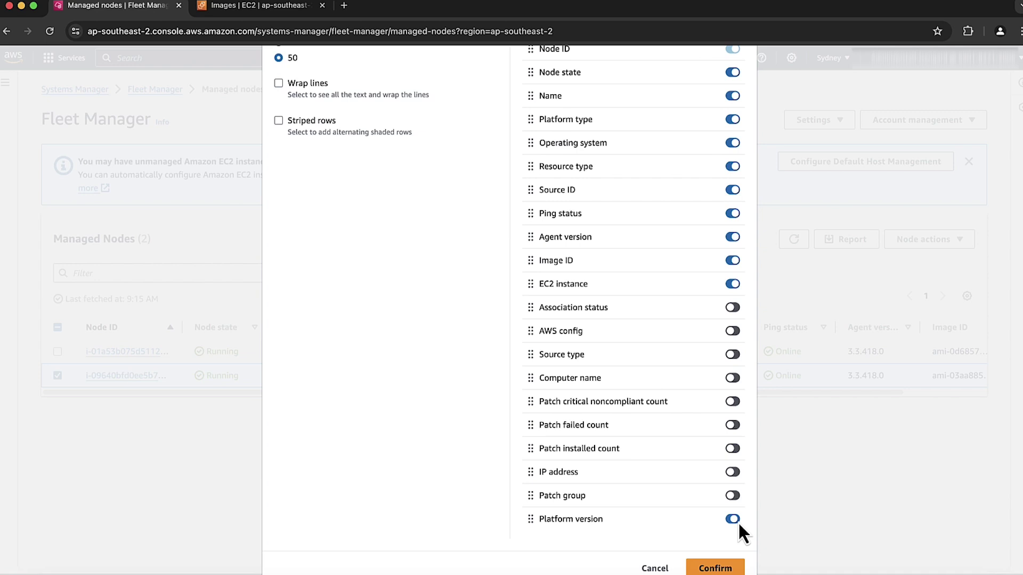
{"action": "left_click", "coordinate": [713, 568]}
{"action": "left_click_drag", "start_coordinate": [792, 393], "coordinate": [885, 393]}
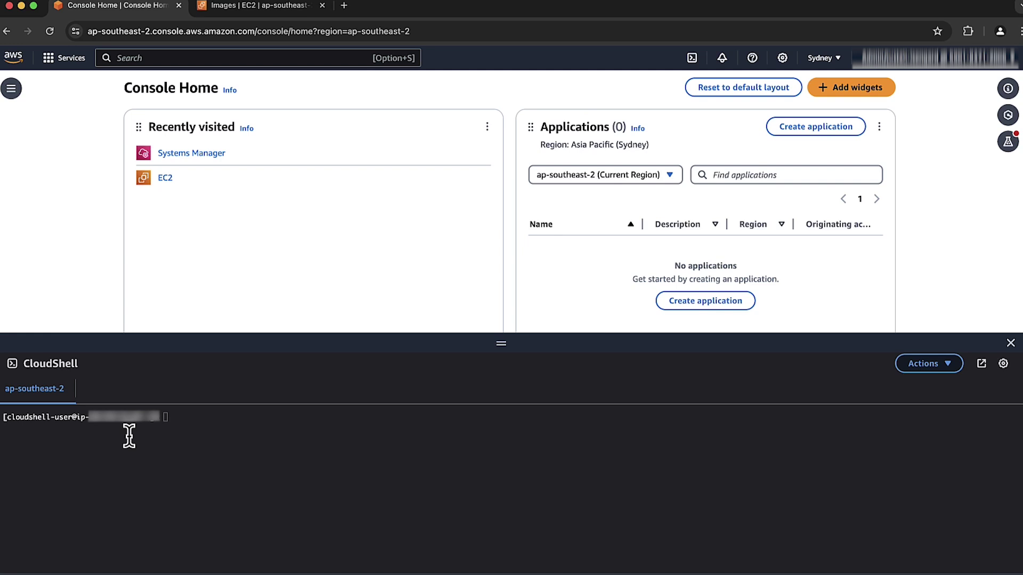
{"action": "type", "text": "aws ssm describe-instance-information --query 'InstanceInformationList[*].[InstanceId,PlatformType,PlatformName]' --output table  --region ap-southeast-2"}
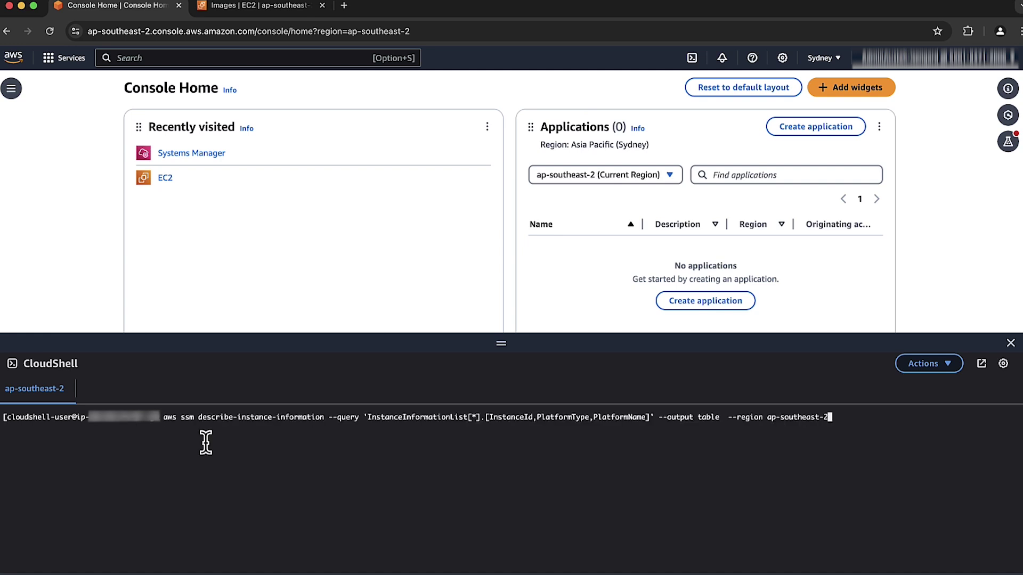
- Run the aws ssm describe-instance-information query with table output
{"action": "key", "text": "Return"}
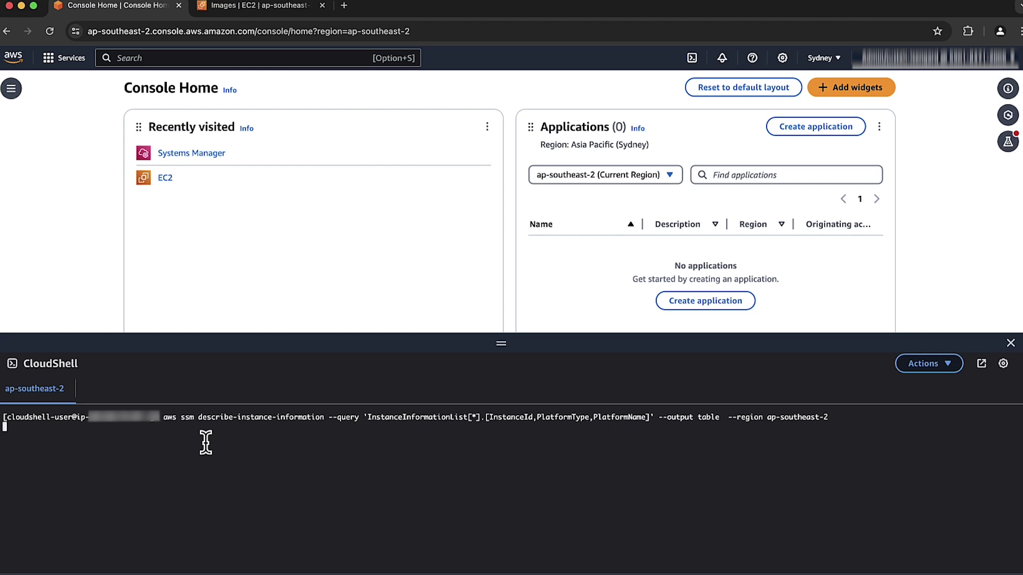